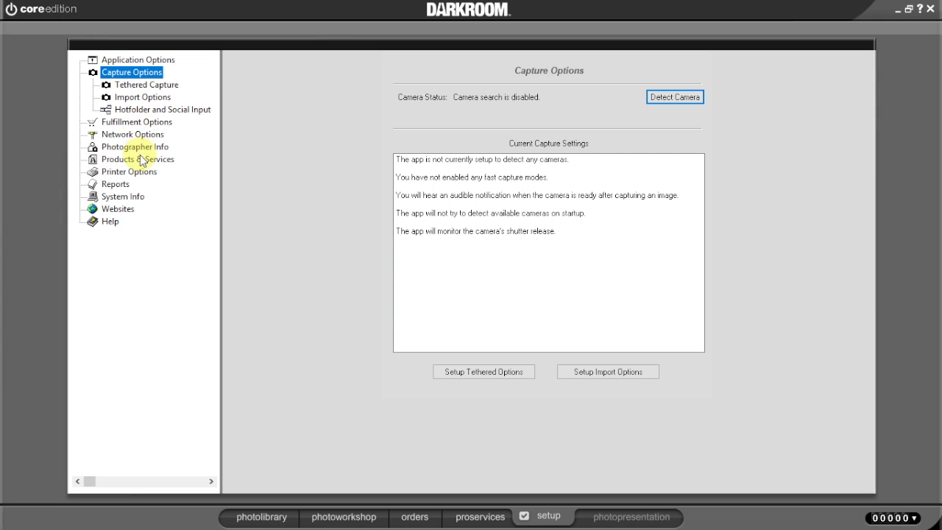
Check the linked email and social accounts, then list the Hotfolder and Social auto inputs.
left_click(138, 148)
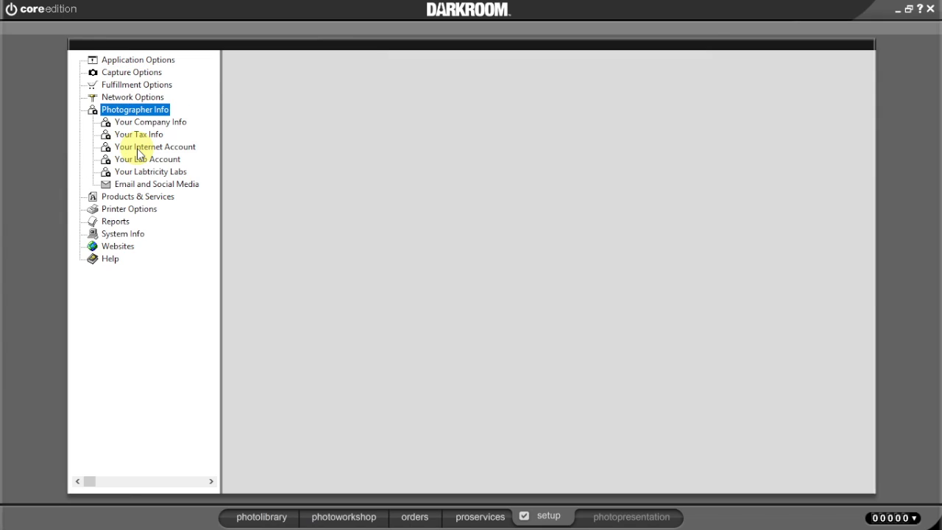
left_click(156, 184)
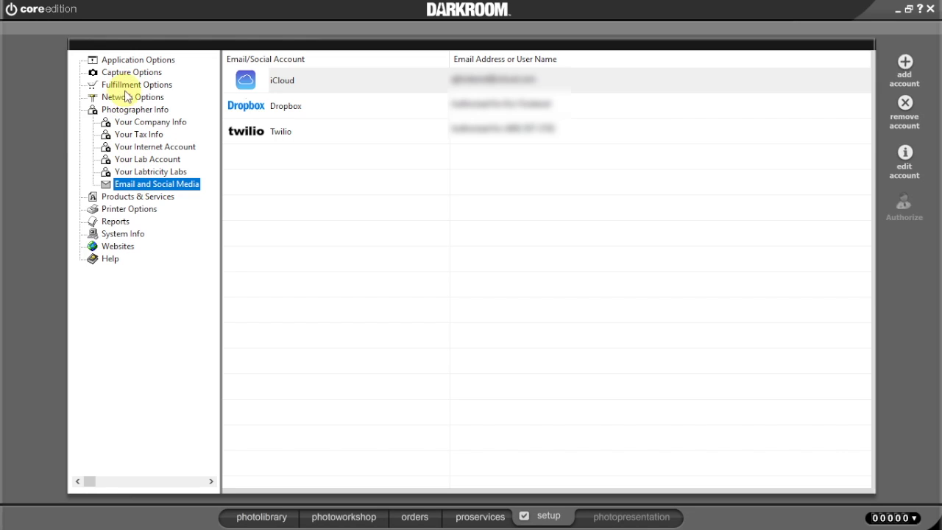
left_click(129, 72)
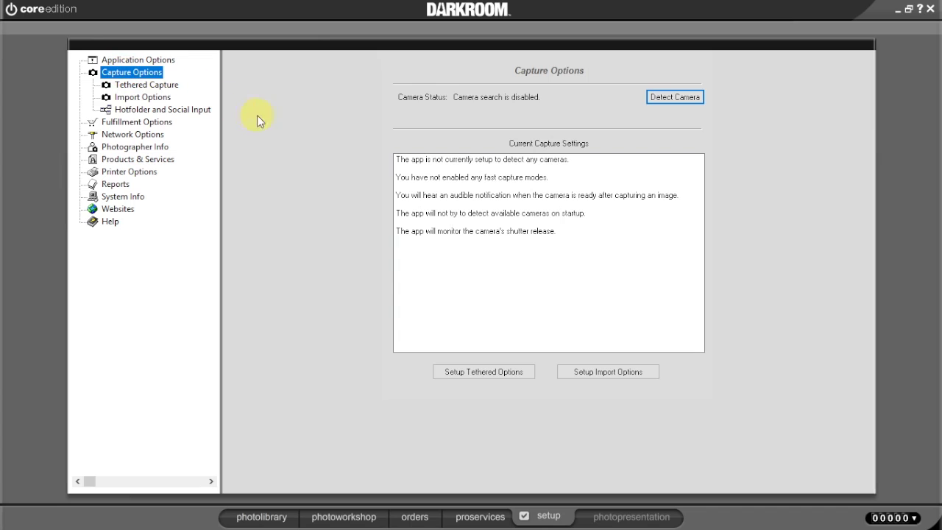
left_click(186, 109)
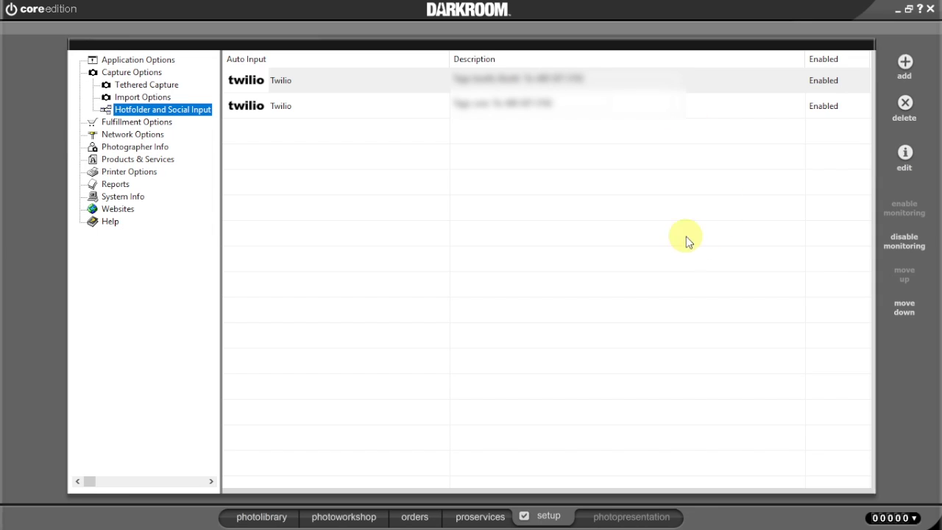
Add a Twilio MMS auto input with one Text Message output per image.
left_click(906, 66)
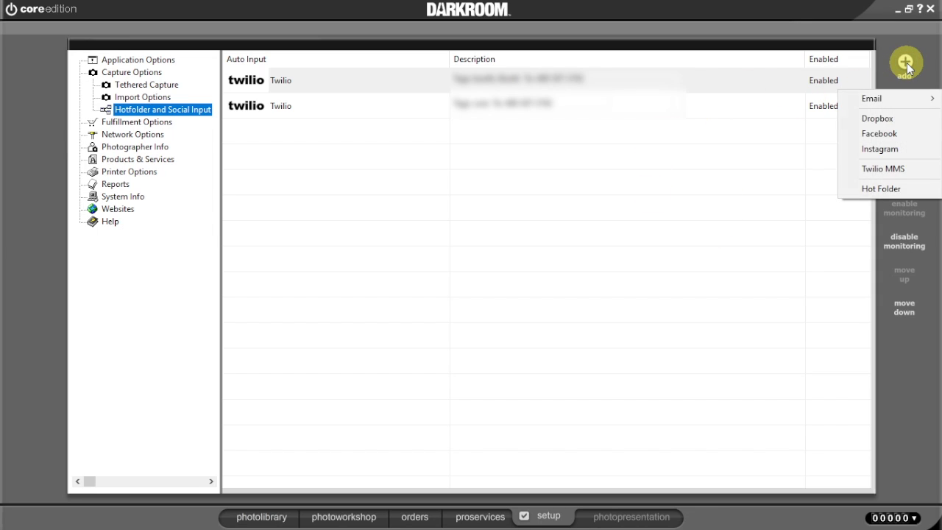
left_click(889, 171)
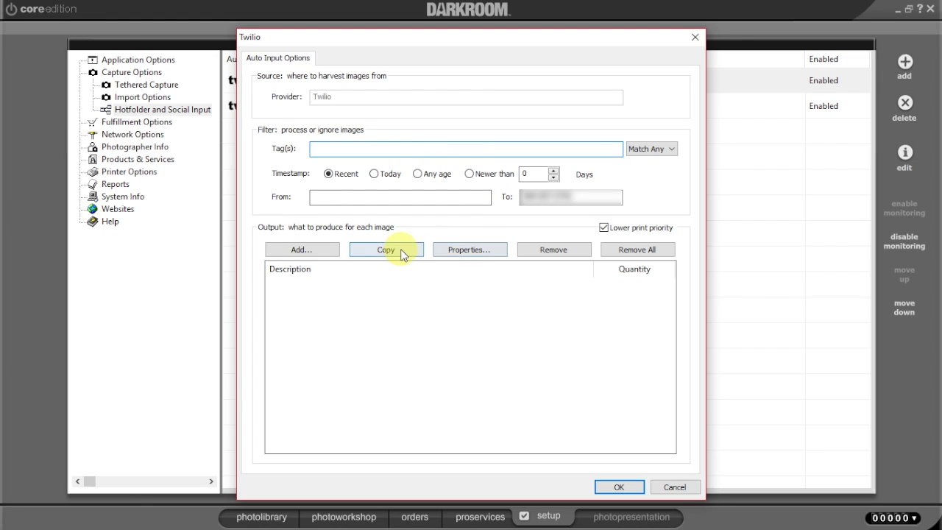
left_click(312, 251)
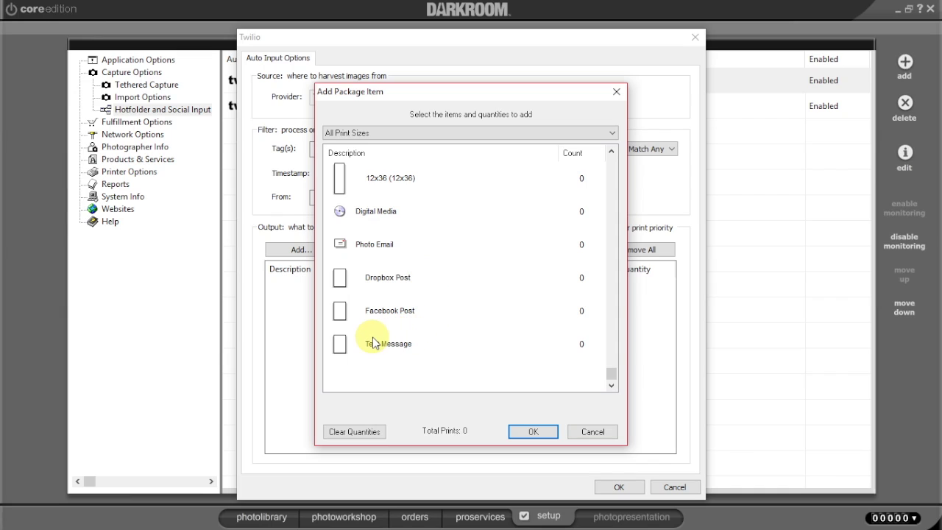
left_click(372, 339)
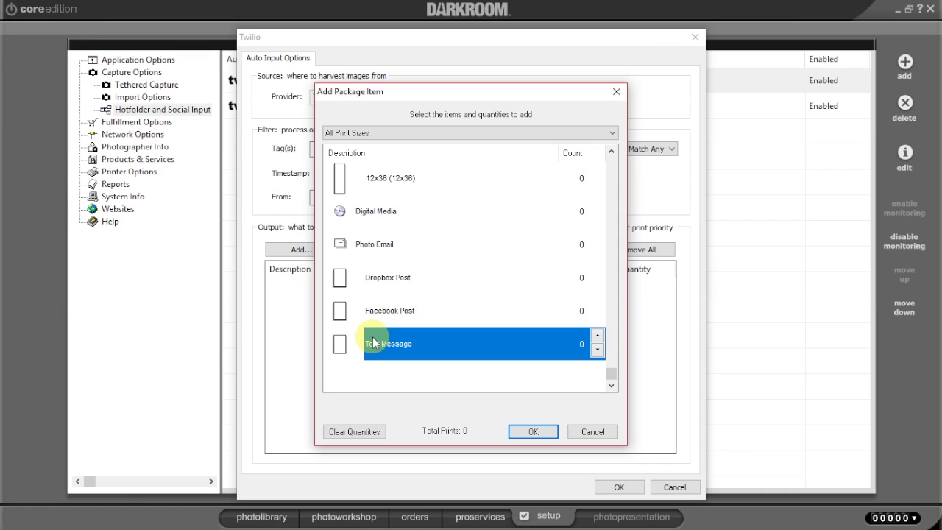
left_click(533, 434)
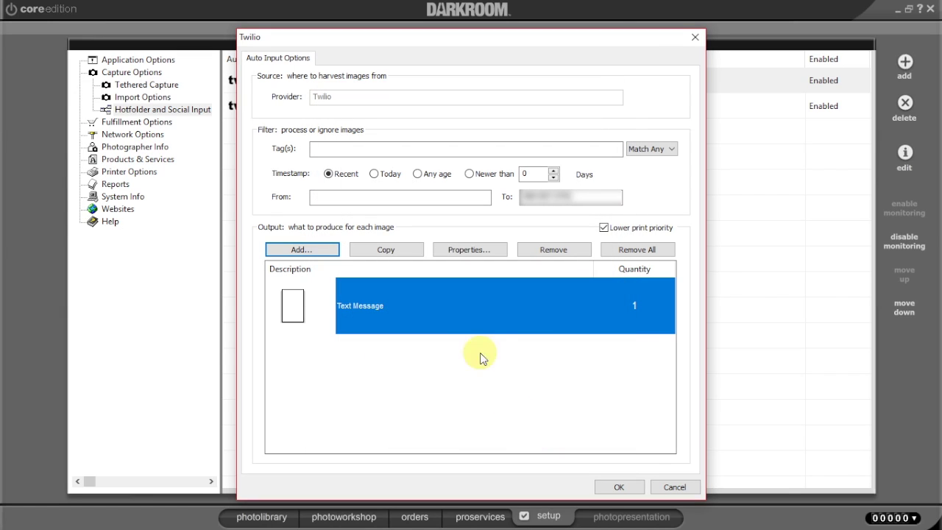
left_click(468, 250)
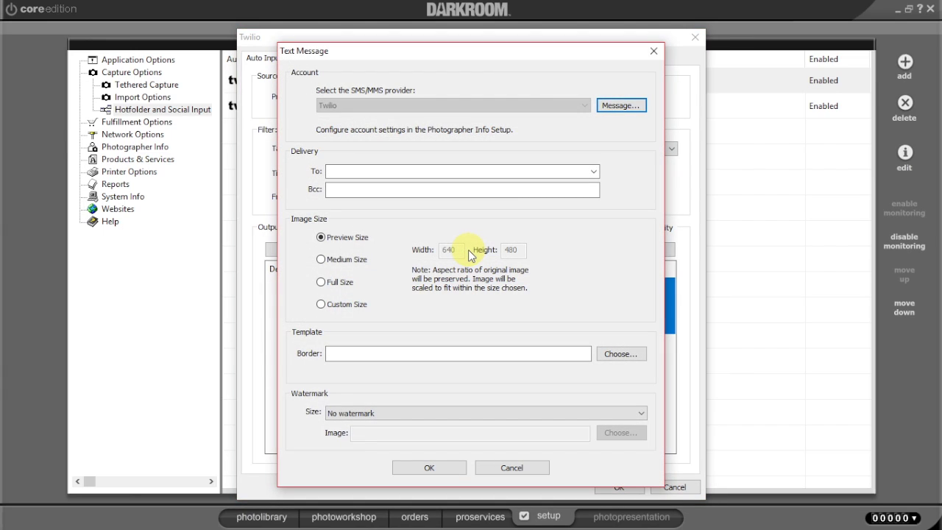
Send the text automatically to the order's number at Full Size, keeping the default message.
left_click(593, 172)
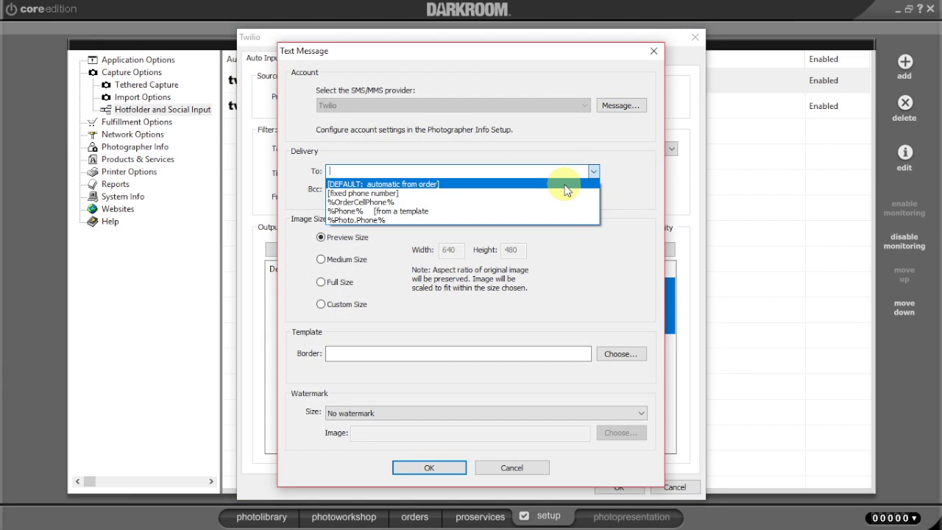
left_click(566, 185)
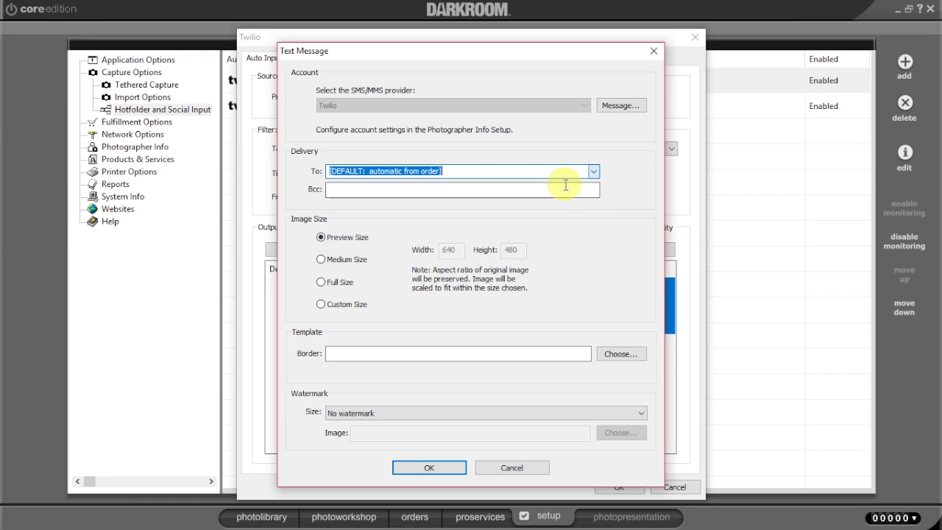
left_click(622, 107)
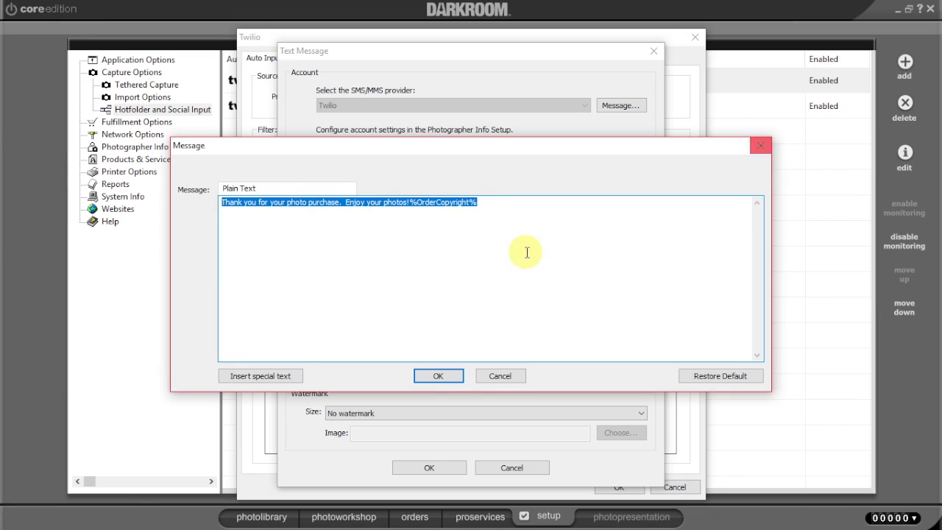
left_click(263, 378)
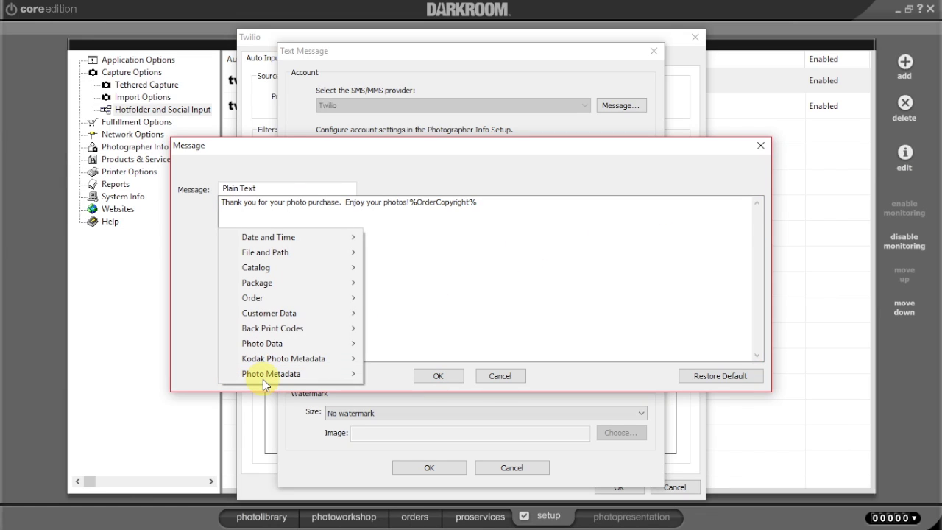
left_click(540, 294)
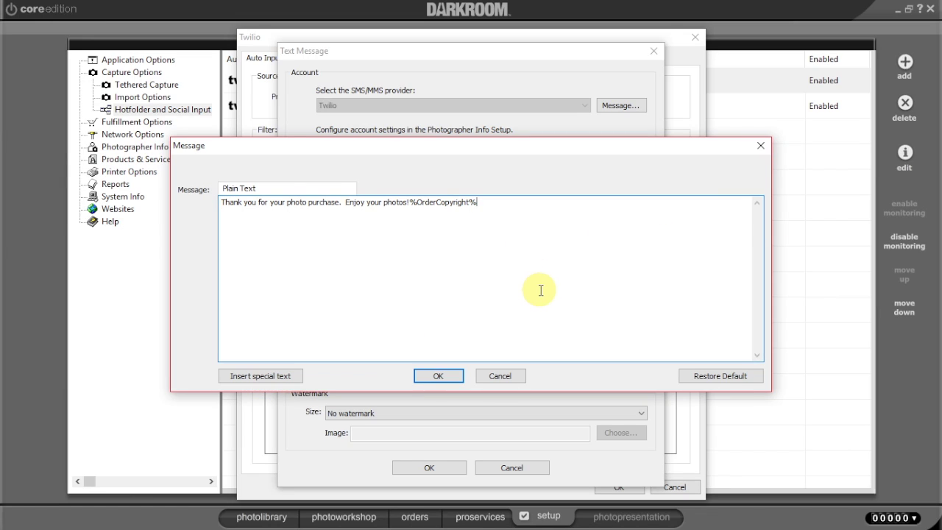
left_click(439, 376)
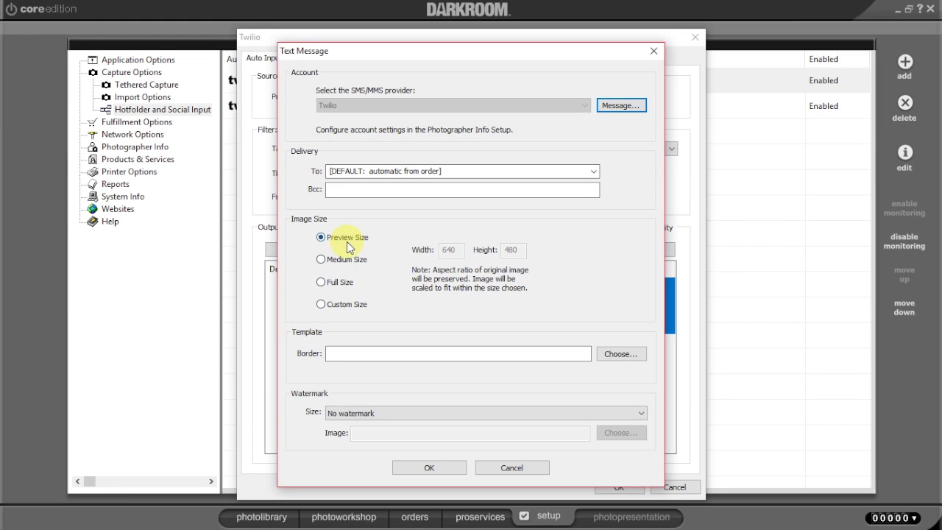
left_click(337, 282)
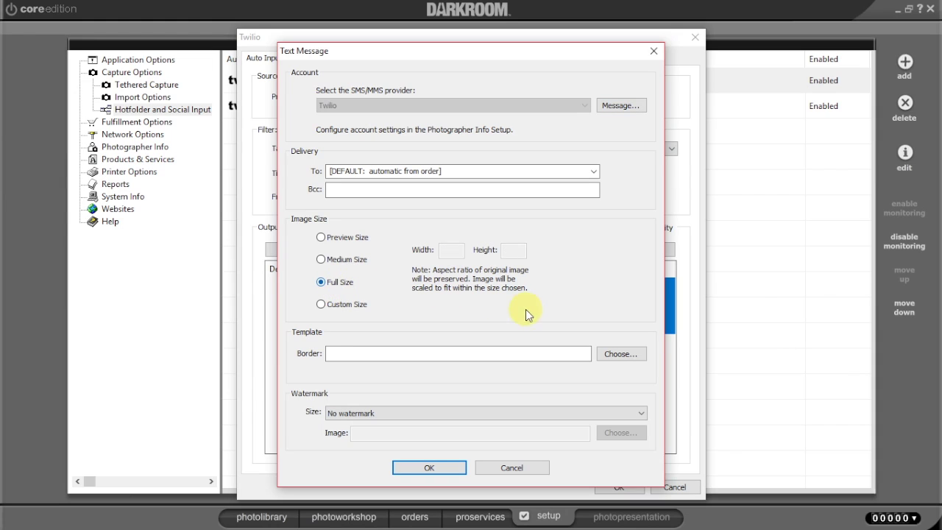
left_click(618, 354)
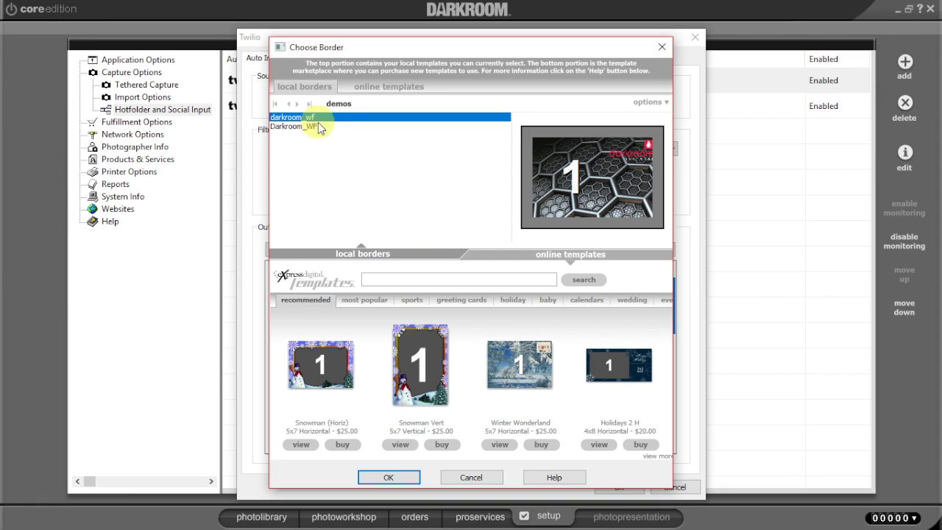
Switch the border group to Christmas and choose the Xmas 2017 border.
left_click(651, 101)
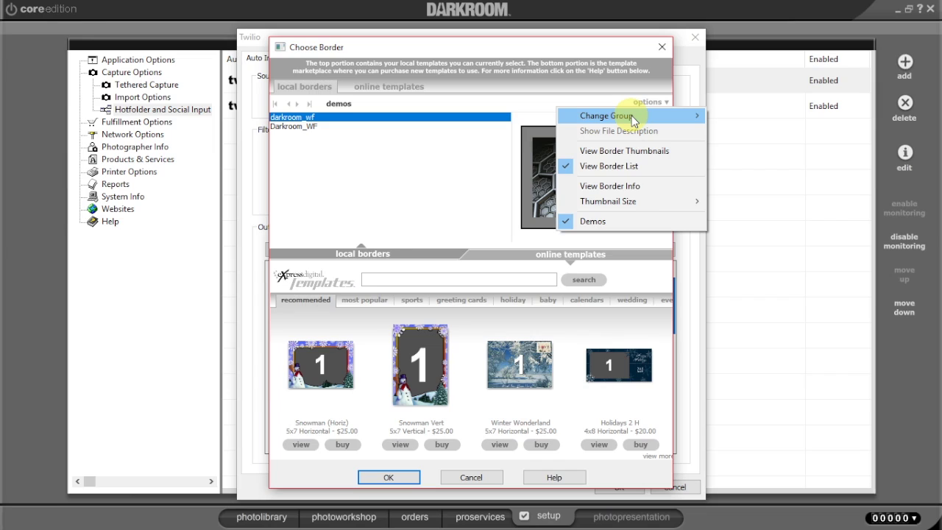
left_click(747, 118)
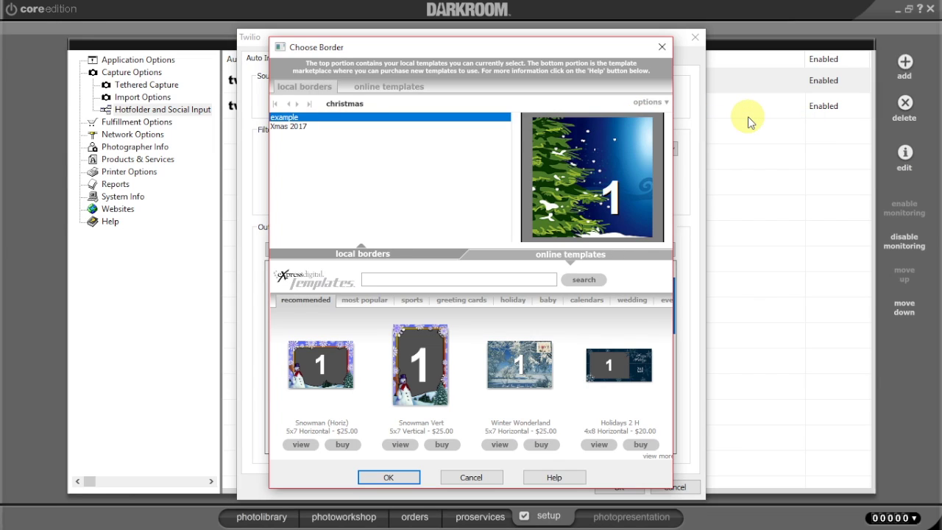
left_click(647, 102)
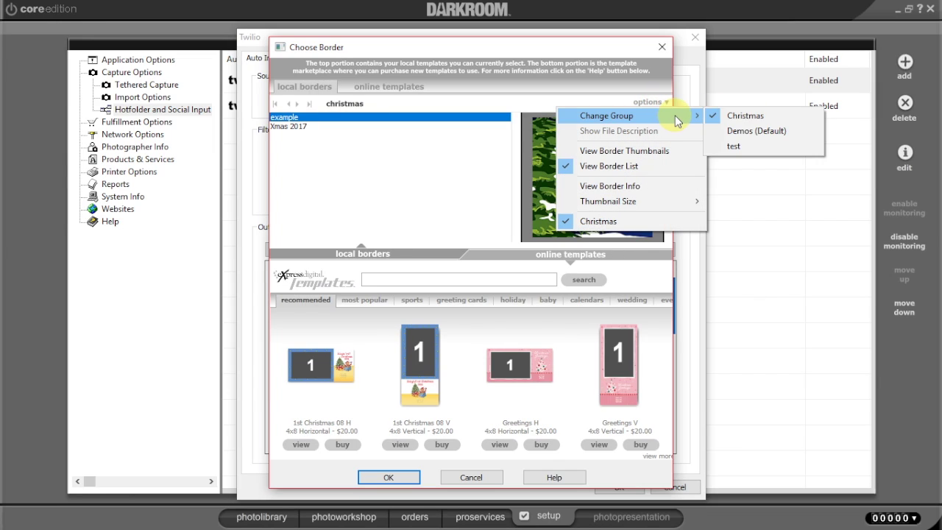
left_click(736, 147)
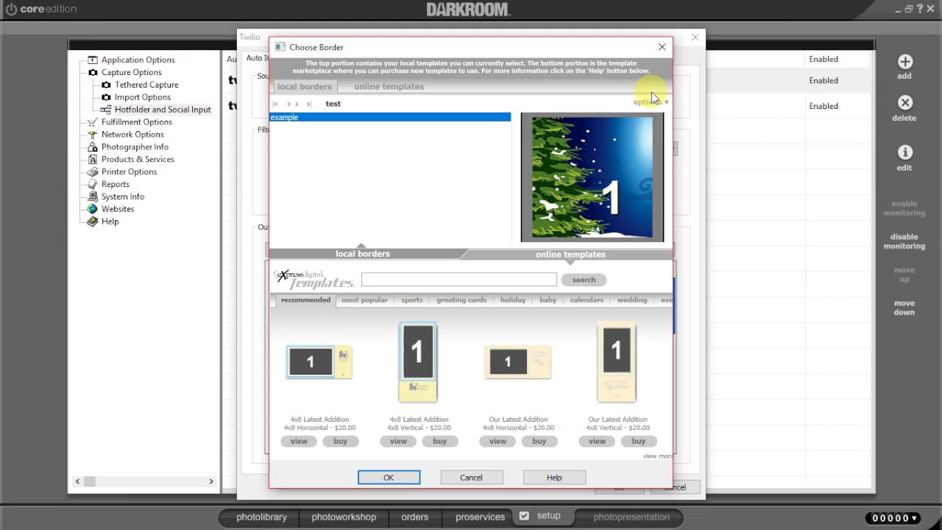
left_click(652, 103)
mouse_move(625, 116)
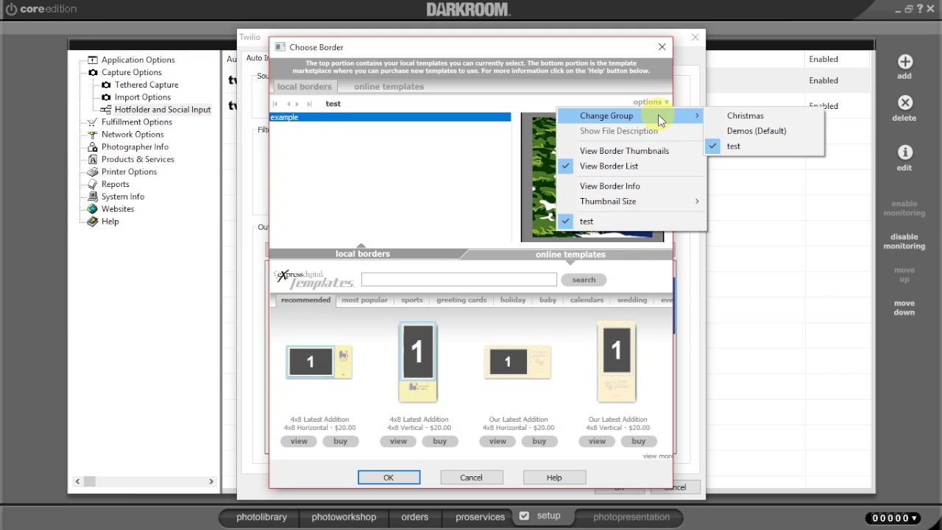
left_click(734, 117)
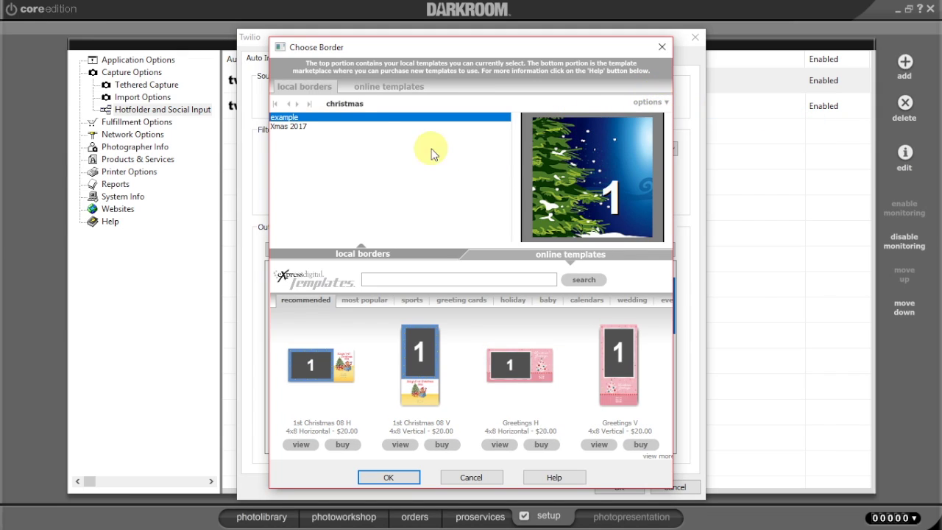
left_click(289, 127)
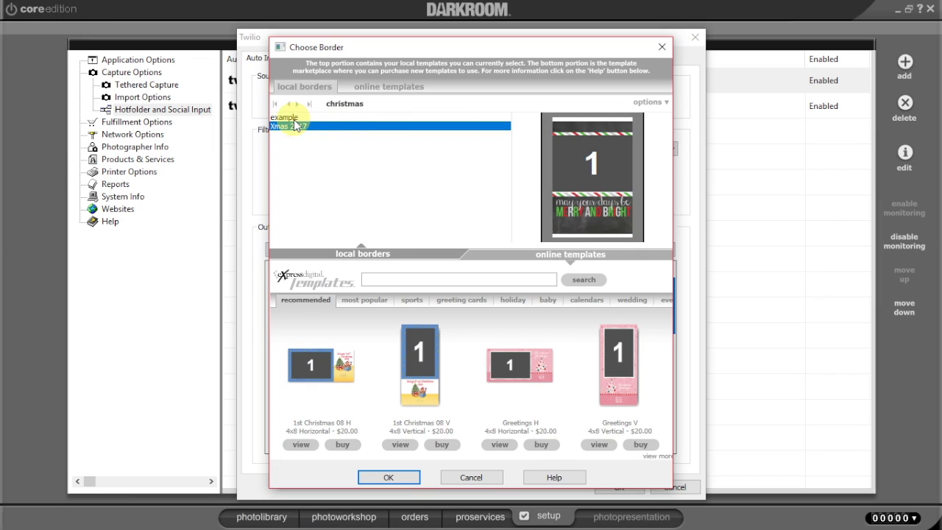
left_click(285, 118)
left_click(289, 127)
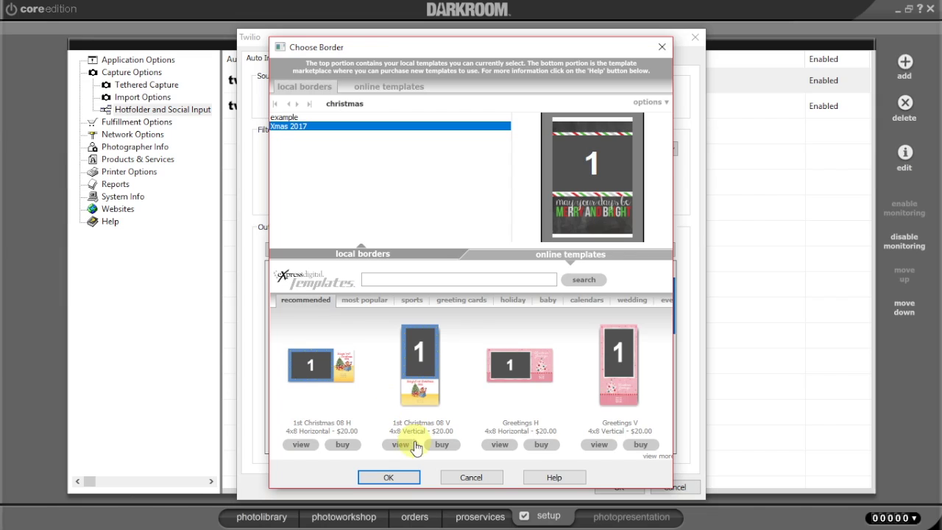
left_click(394, 474)
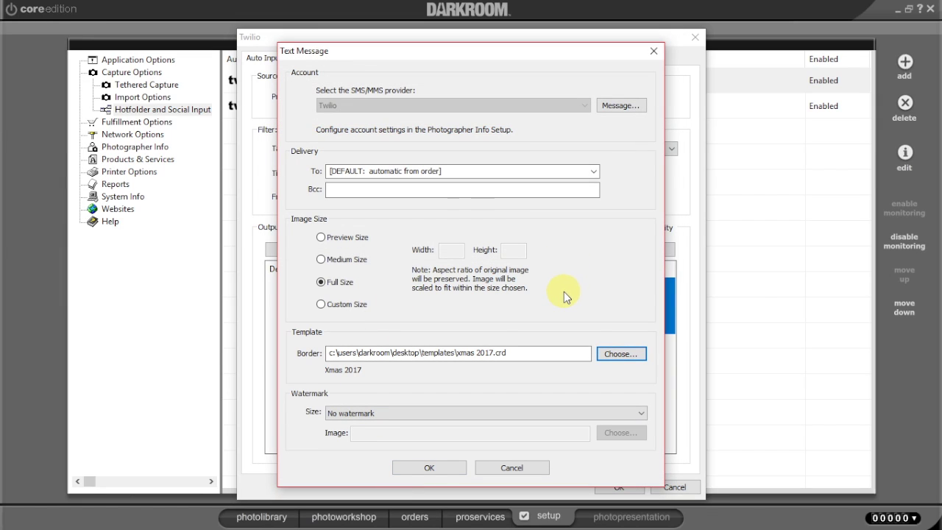
Accept the Text Message output, set trigger tags to 'xmas, christmas', and save the input.
left_click(430, 469)
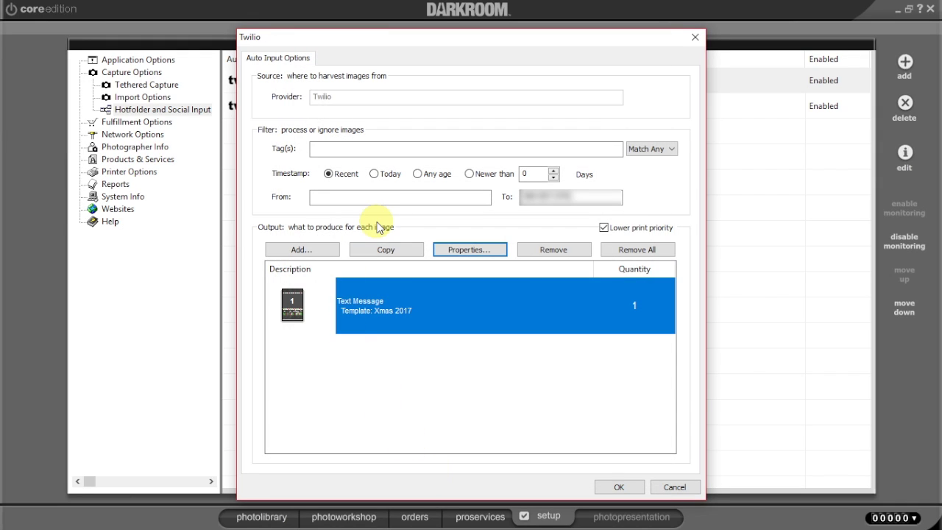
left_click(334, 148)
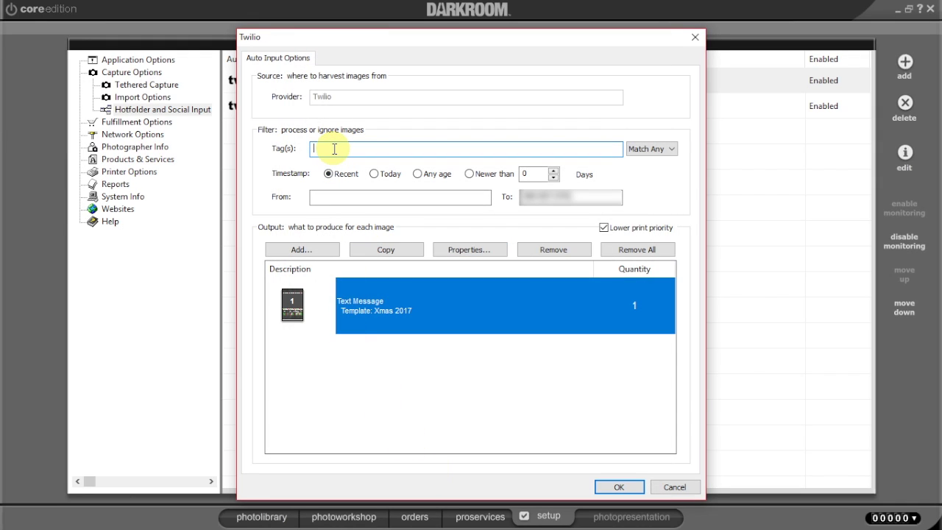
type("xmas, ")
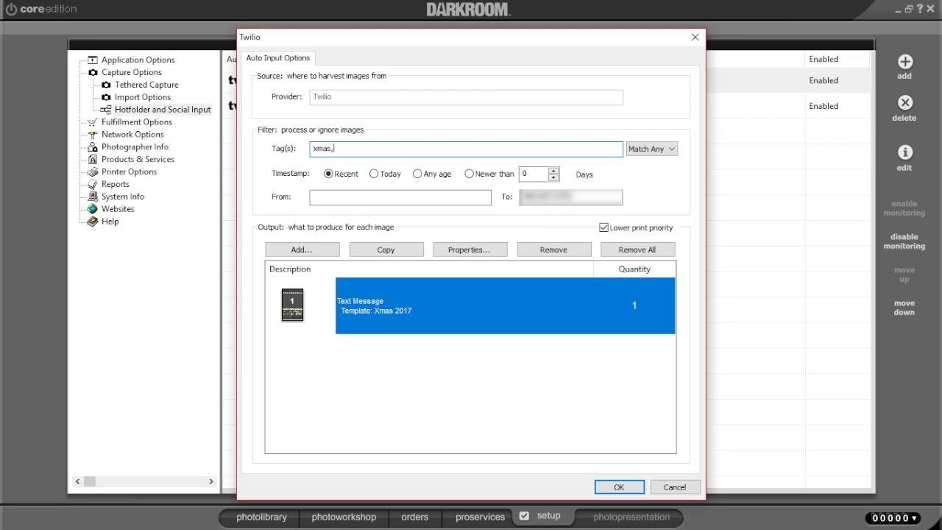
type("chris")
type("tm")
type("as")
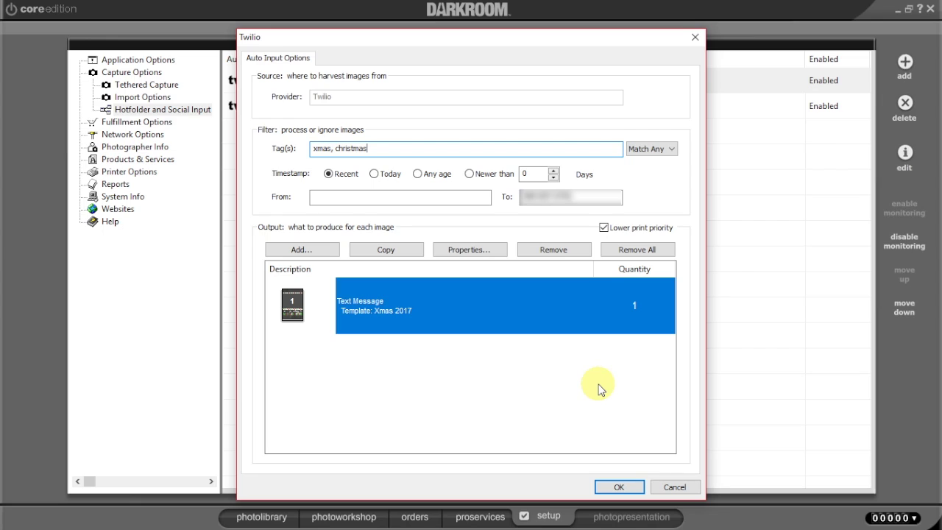
left_click(615, 486)
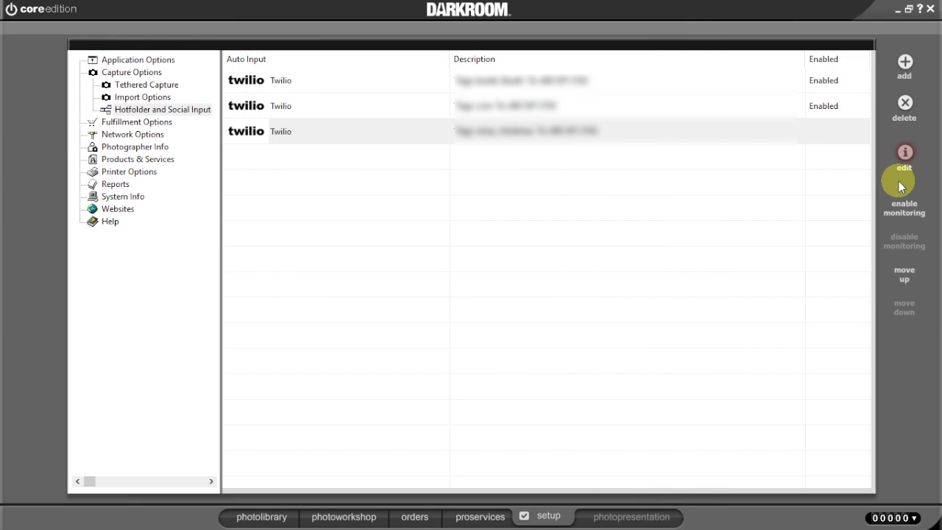
Toggle monitoring on and off for the third Twilio input, then delete it.
left_click(906, 209)
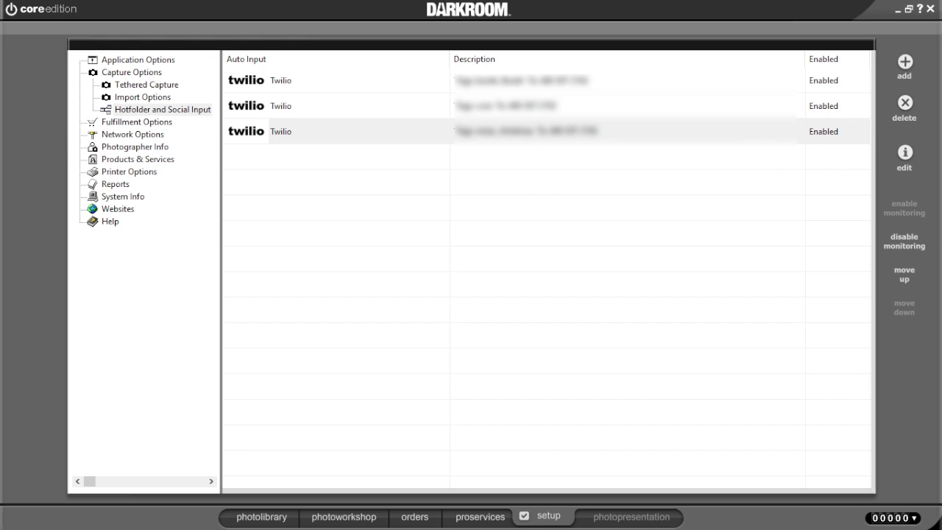
left_click(896, 238)
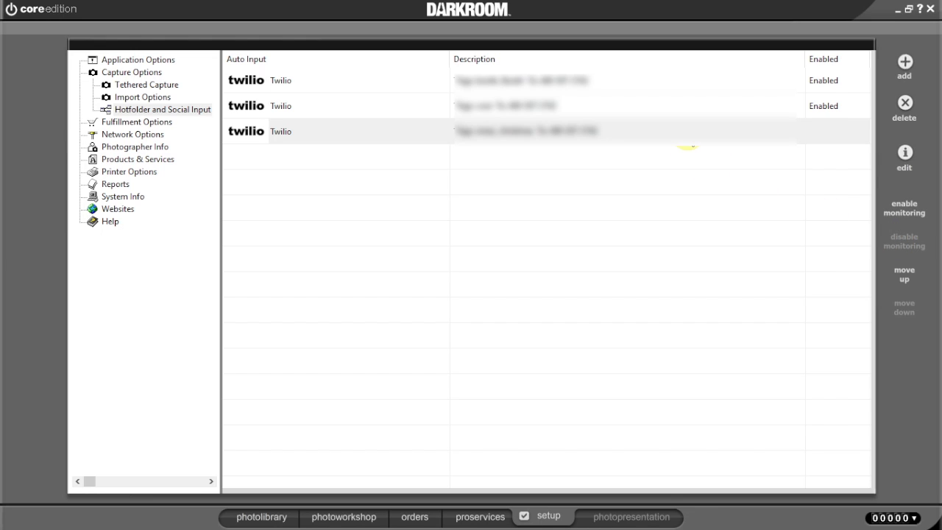
left_click(902, 104)
left_click(486, 300)
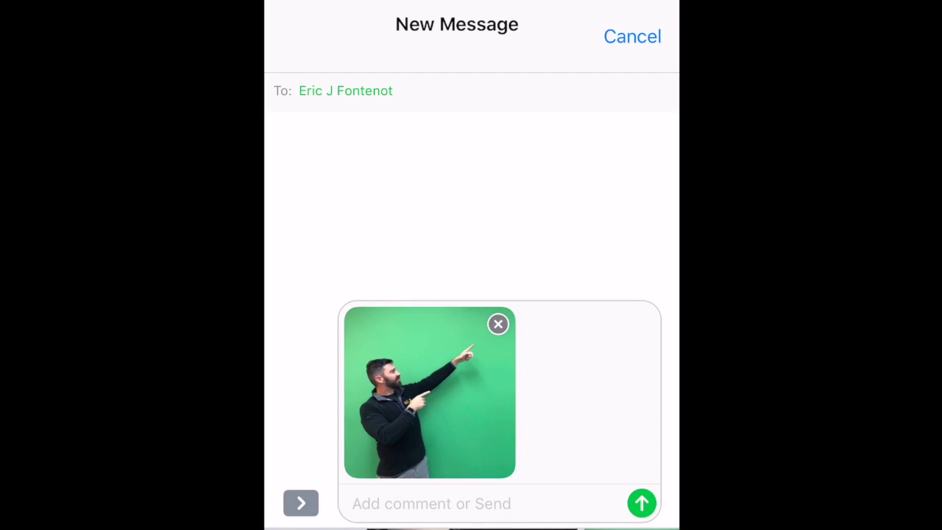
Send the green-screen photo with the comment 'Core', then attach a new photo.
type("Core")
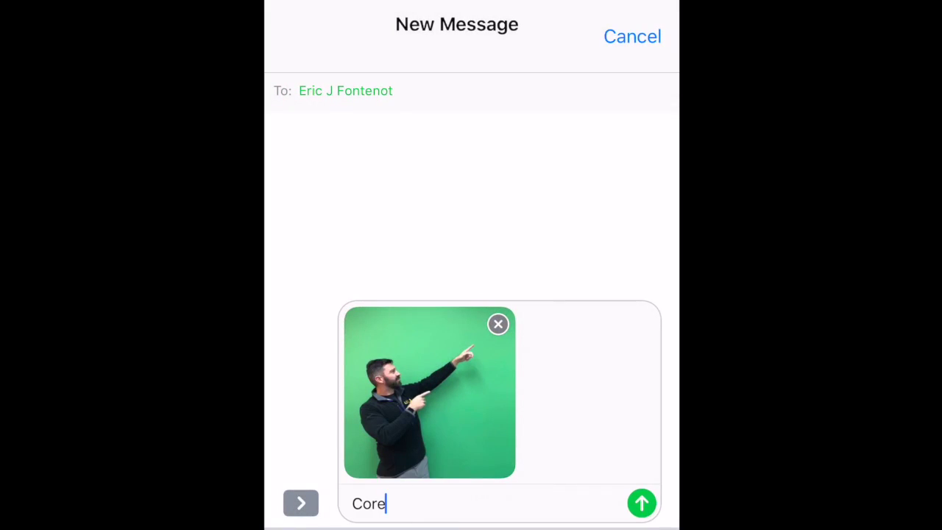
key("Return")
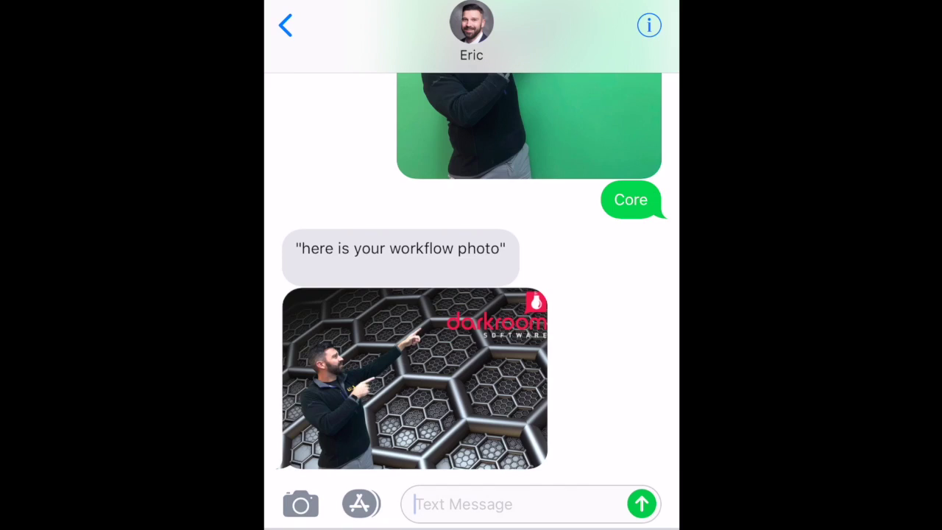
left_click(301, 504)
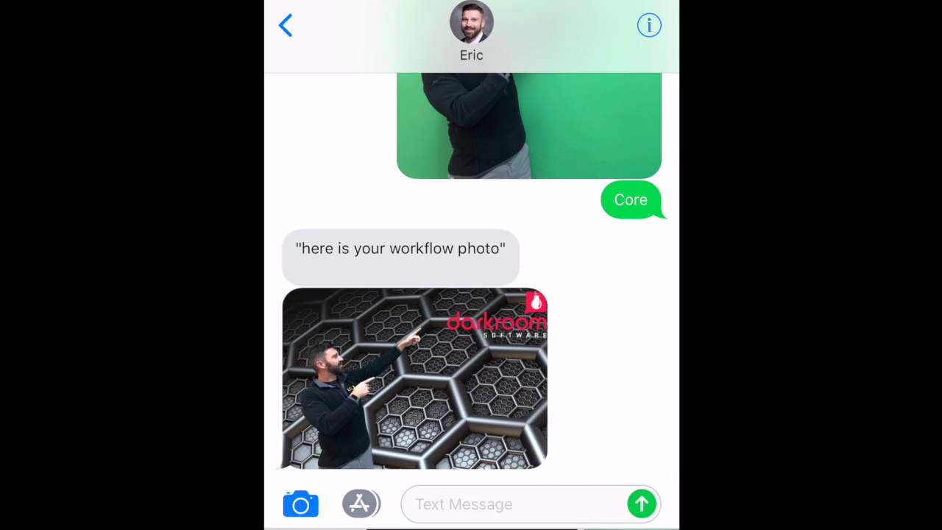
Caption the second green-screen photo 'Booth' and send it.
type("Booth")
left_click(642, 503)
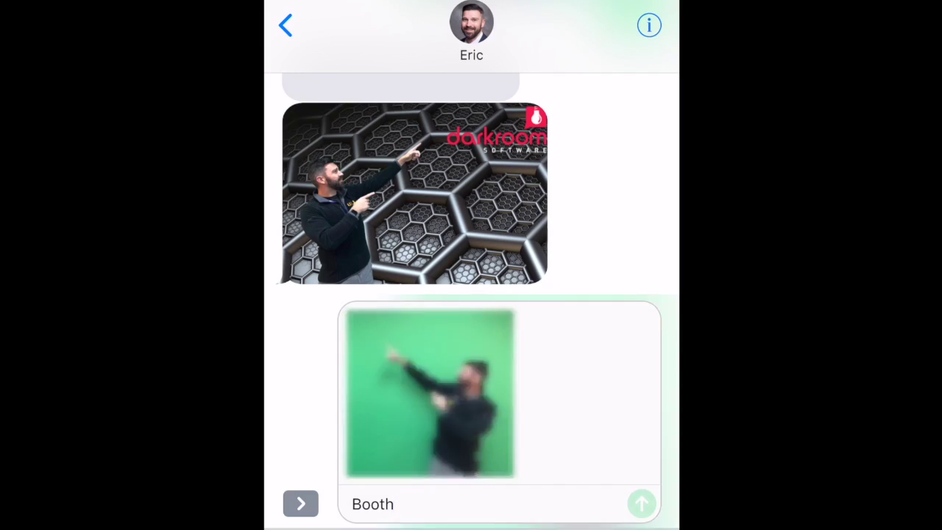